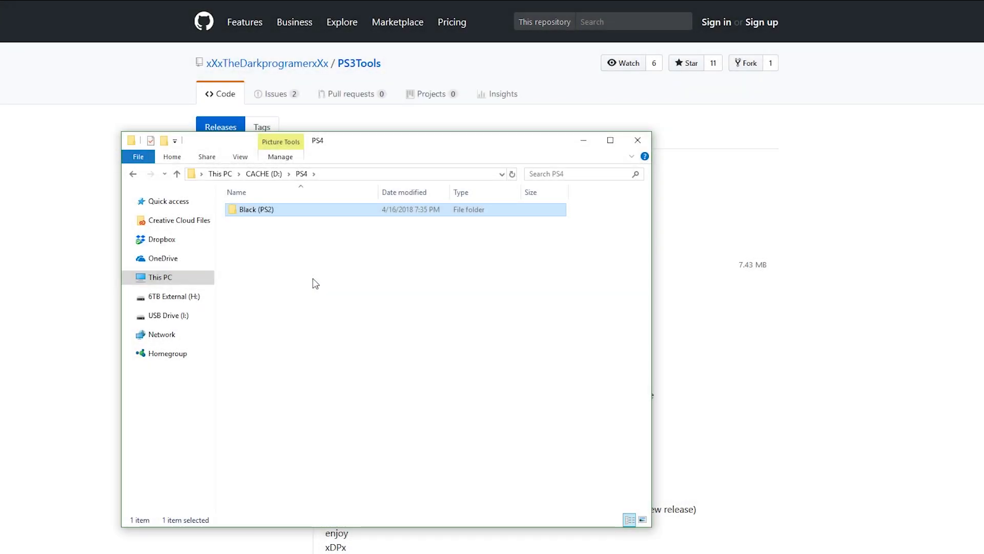
- Examine the image files and Black.iso in the Black (PS2) folder, and return to the PS4 folder
{"action": "double_click", "coordinate": [280, 214]}
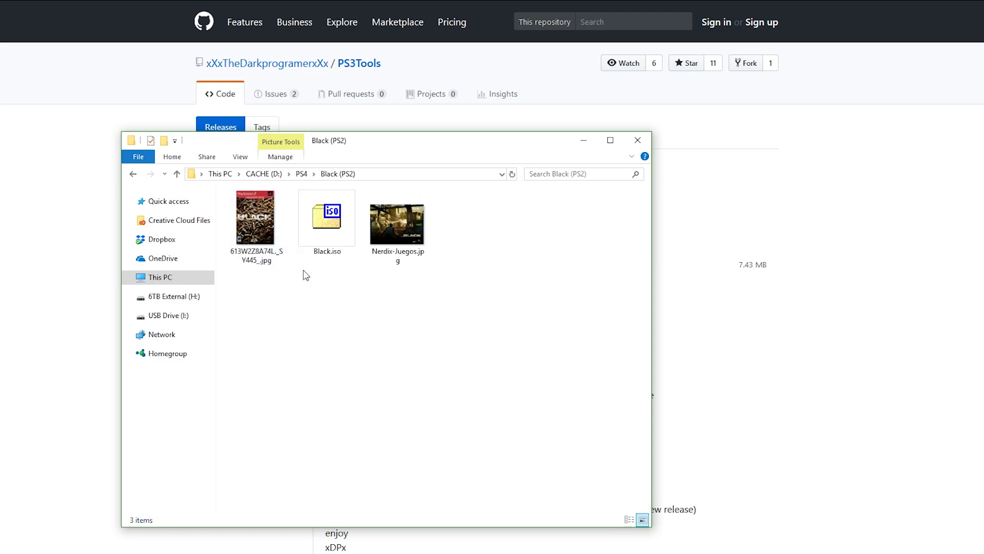
{"action": "left_click", "coordinate": [286, 246]}
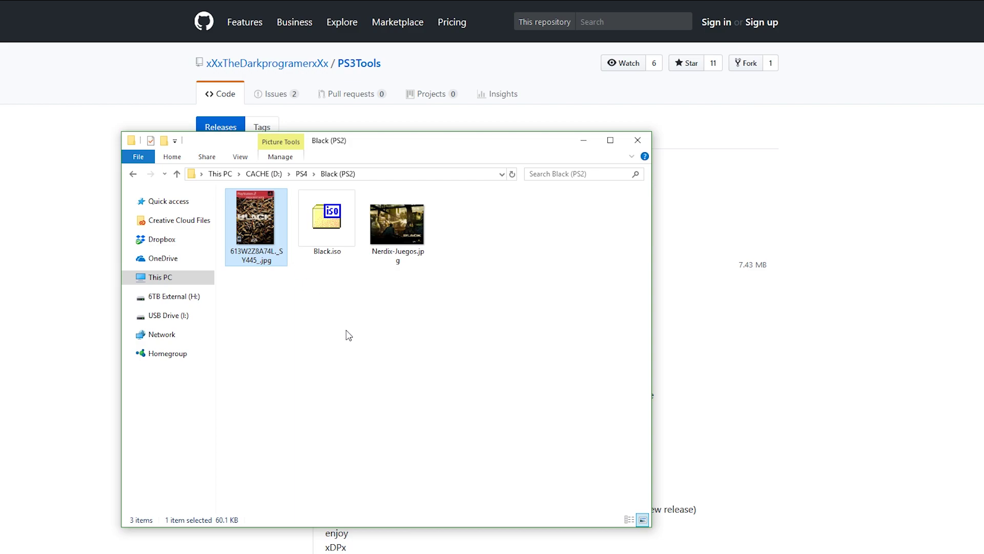
{"action": "left_click", "coordinate": [378, 251]}
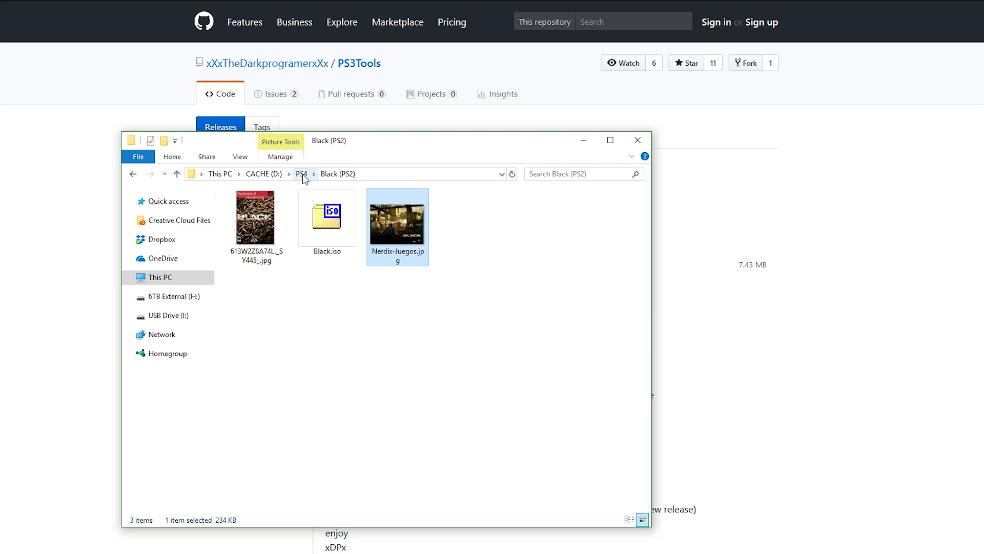
{"action": "left_click", "coordinate": [345, 237]}
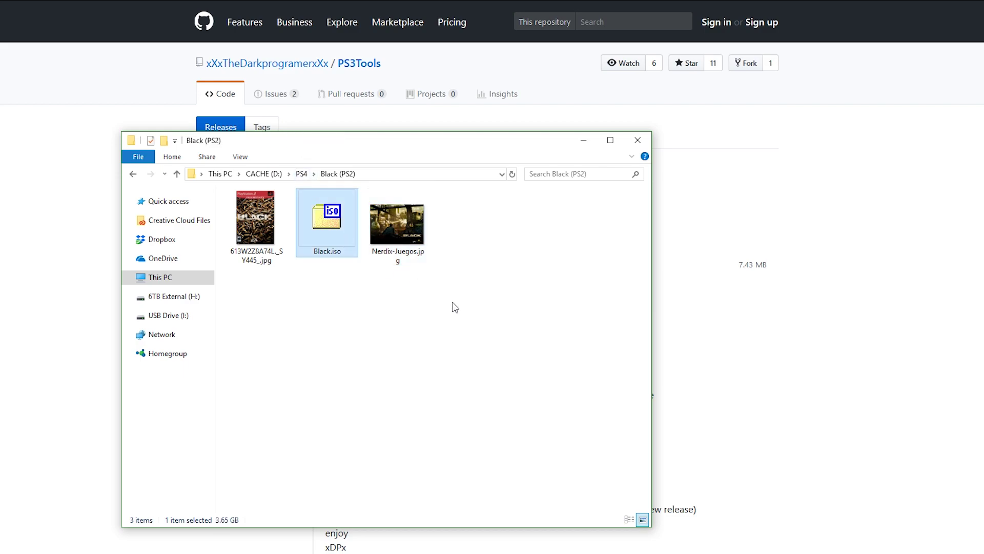
{"action": "left_click", "coordinate": [302, 173]}
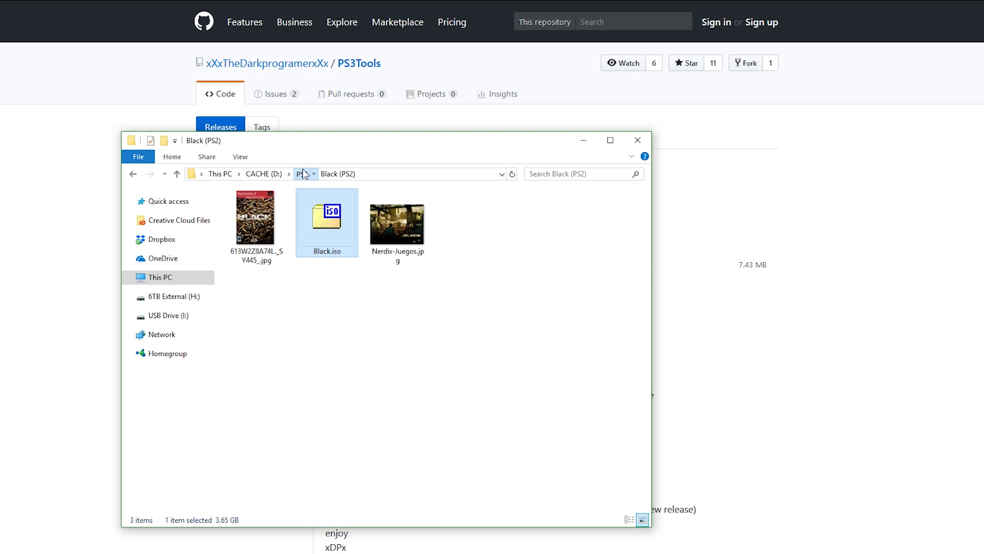
- Check the USB drive's file system and capacity in its properties
{"action": "right_click", "coordinate": [178, 322]}
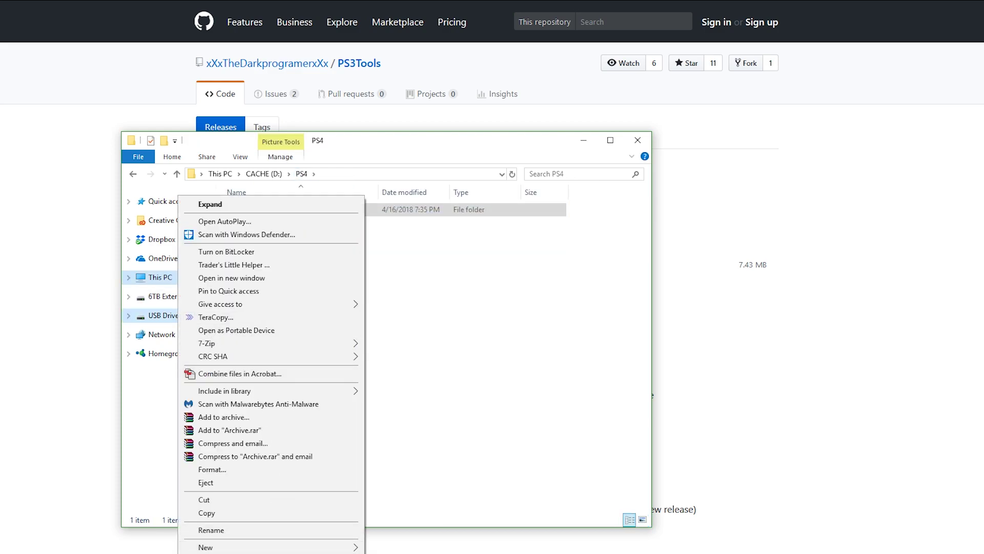
{"action": "left_click", "coordinate": [220, 551]}
{"action": "left_click_drag", "start_coordinate": [323, 290], "coordinate": [389, 126]}
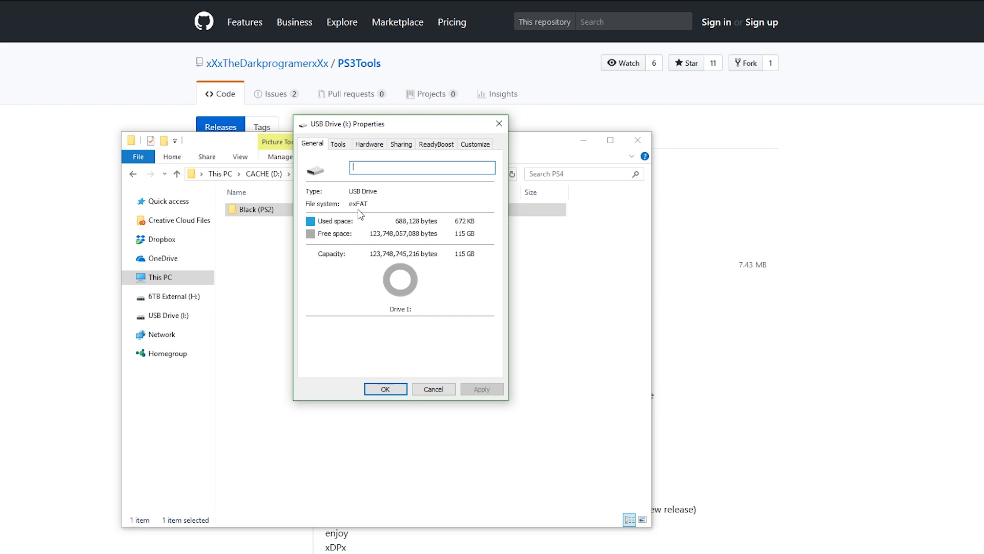
{"action": "left_click", "coordinate": [499, 124]}
{"action": "left_click", "coordinate": [754, 176]}
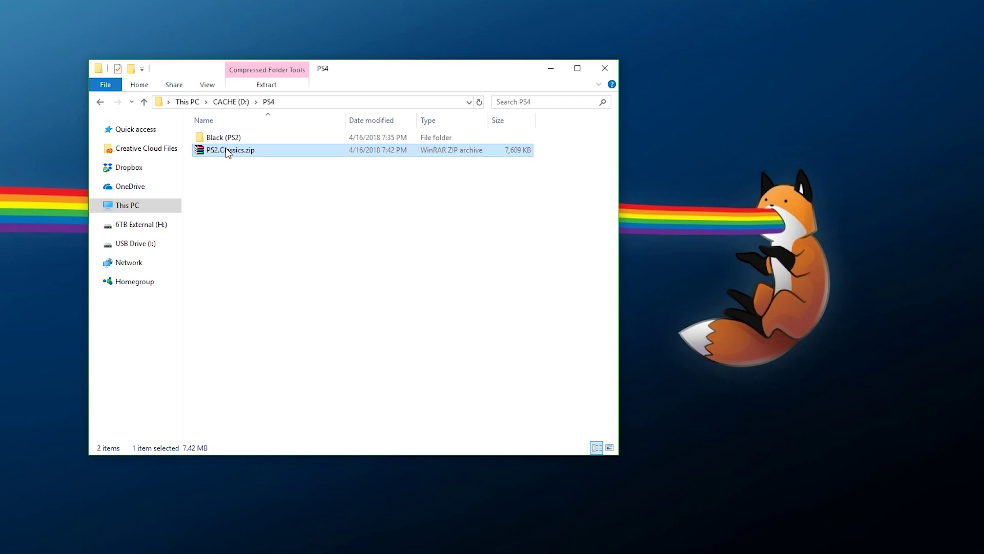
- Extract PS2.Classics.zip into its own PS2.Classics folder and open that folder
{"action": "right_click", "coordinate": [227, 151]}
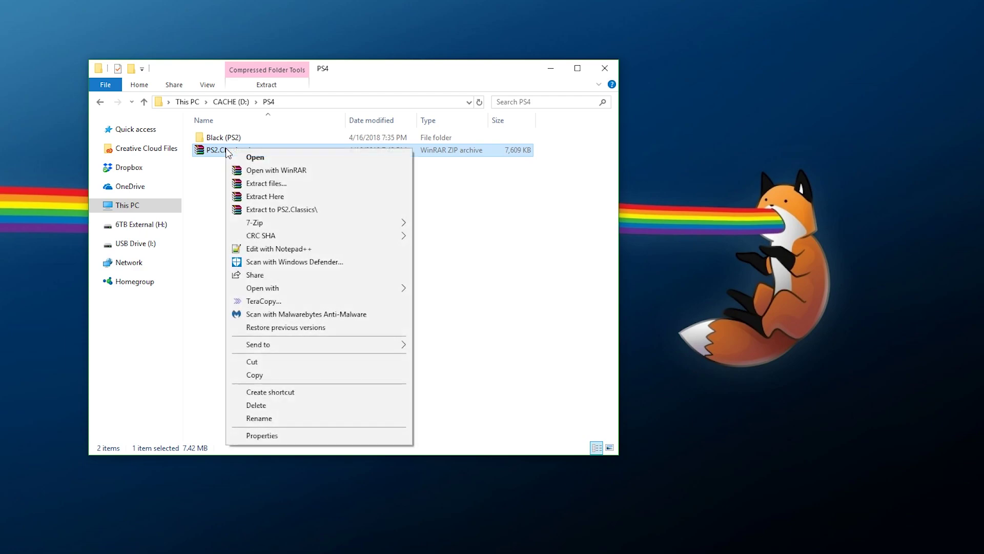
{"action": "left_click", "coordinate": [266, 210]}
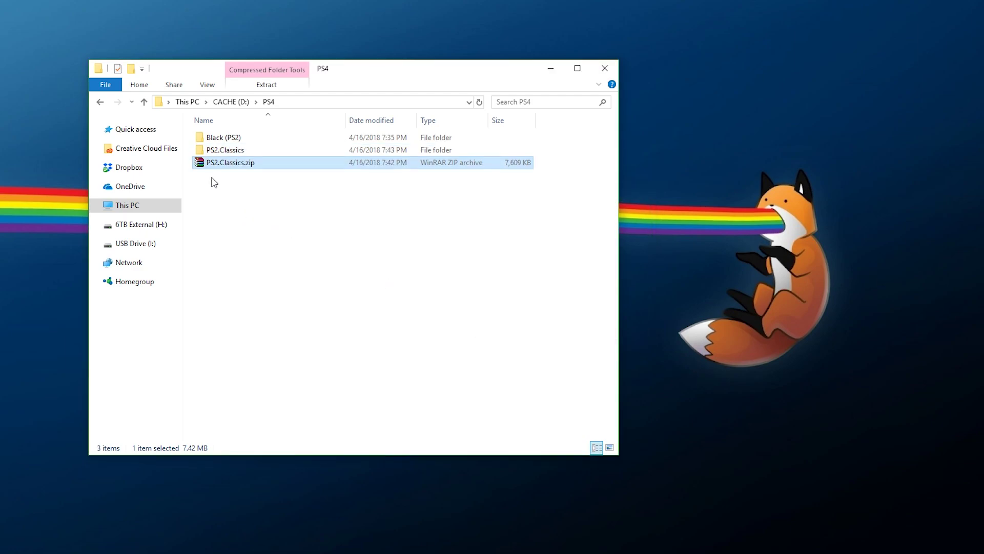
{"action": "double_click", "coordinate": [237, 151]}
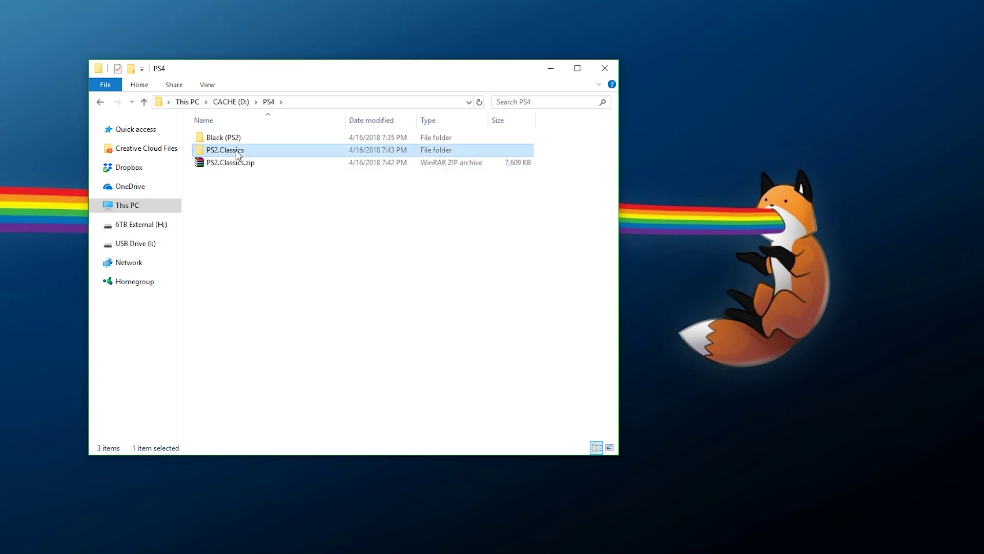
- Install and launch PS4 PS2 Classics GUI.application from the extracted folder, and close the folder window
{"action": "left_click", "coordinate": [307, 162]}
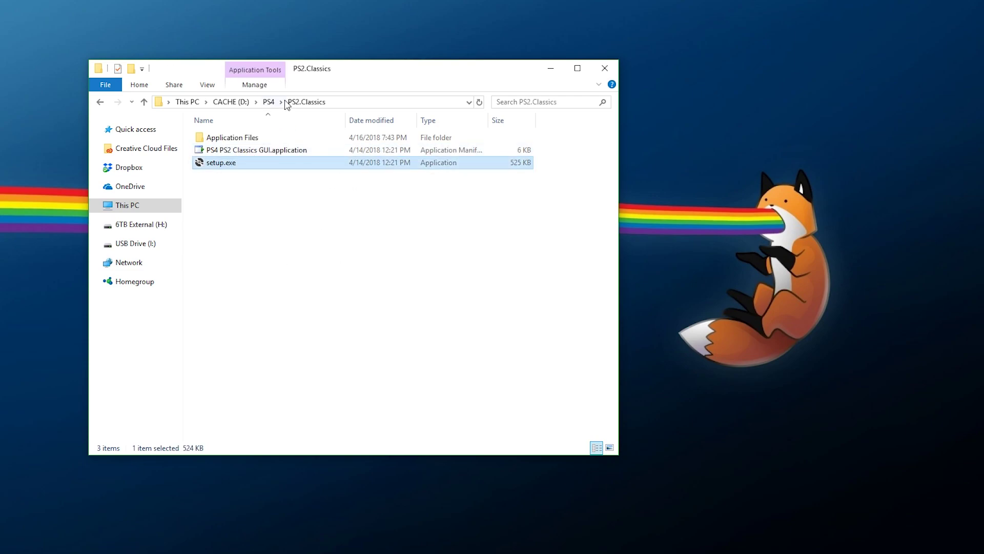
{"action": "left_click", "coordinate": [290, 154]}
{"action": "double_click", "coordinate": [291, 154]}
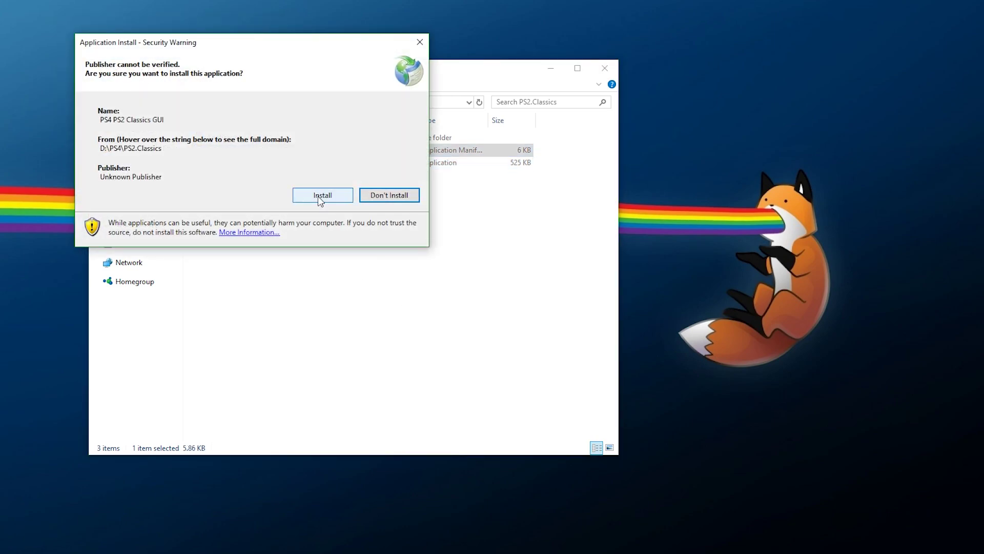
{"action": "left_click", "coordinate": [318, 197]}
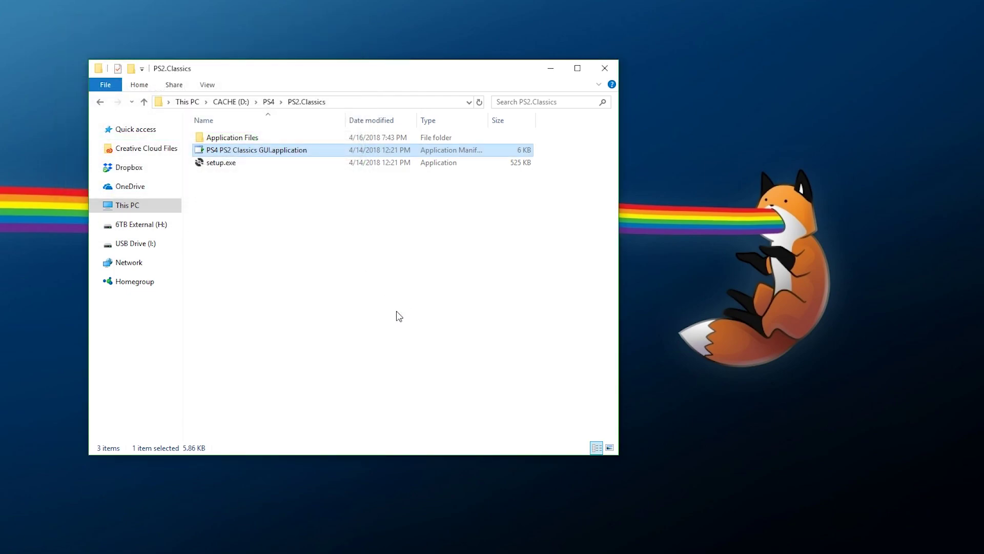
{"action": "left_click_drag", "start_coordinate": [446, 171], "coordinate": [380, 176]}
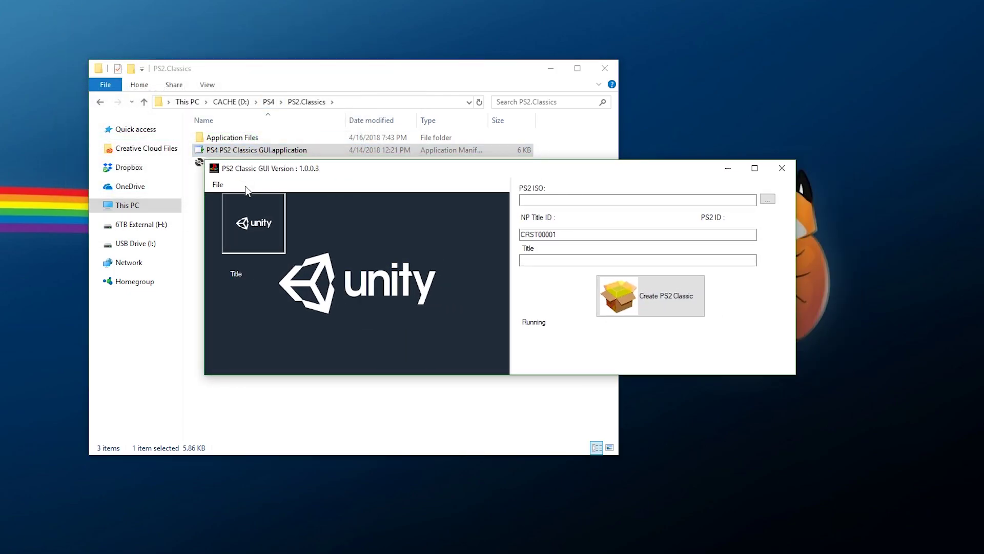
{"action": "left_click", "coordinate": [605, 70]}
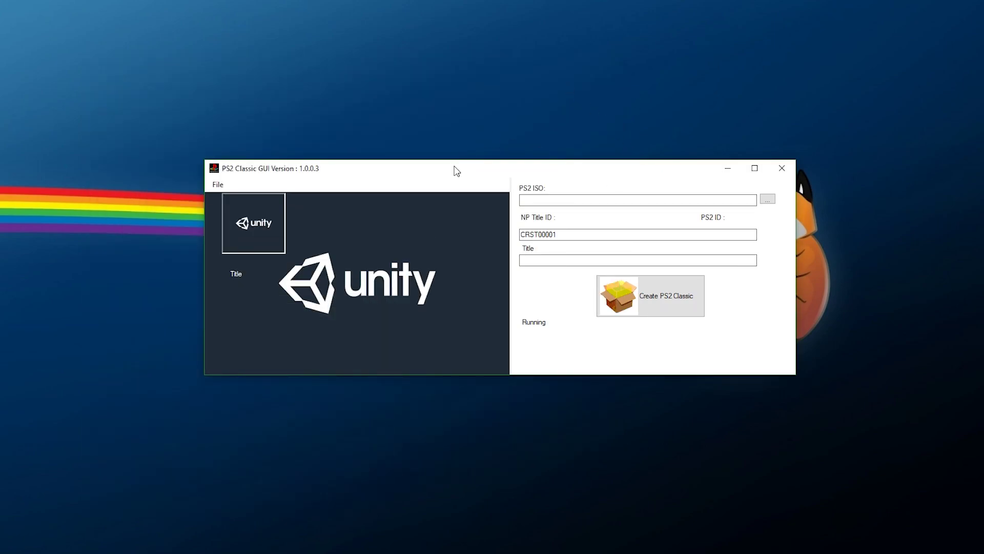
{"action": "left_click_drag", "start_coordinate": [456, 170], "coordinate": [326, 159]}
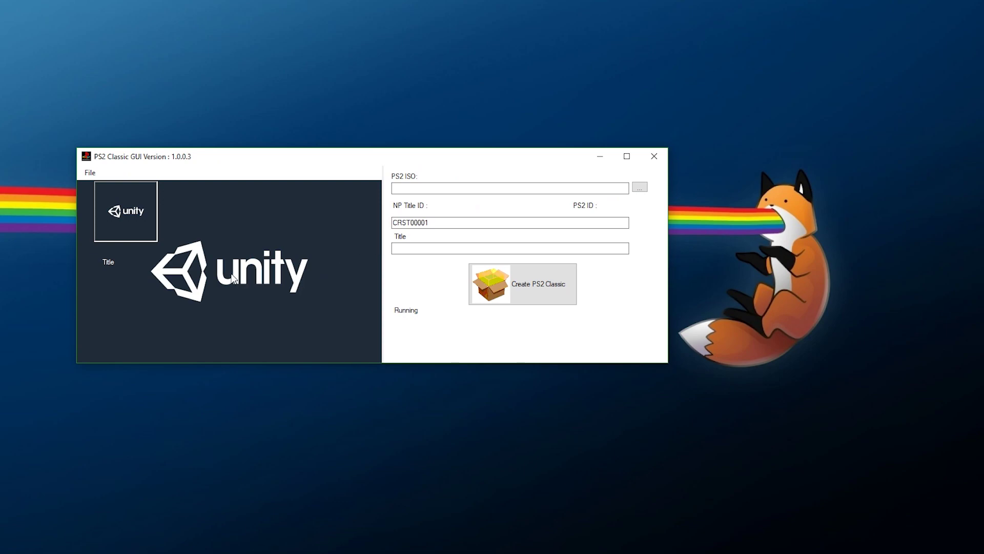
- Examine the background and icon options, the ISO, title ID and title fields, and the application's settings
{"action": "right_click", "coordinate": [206, 237]}
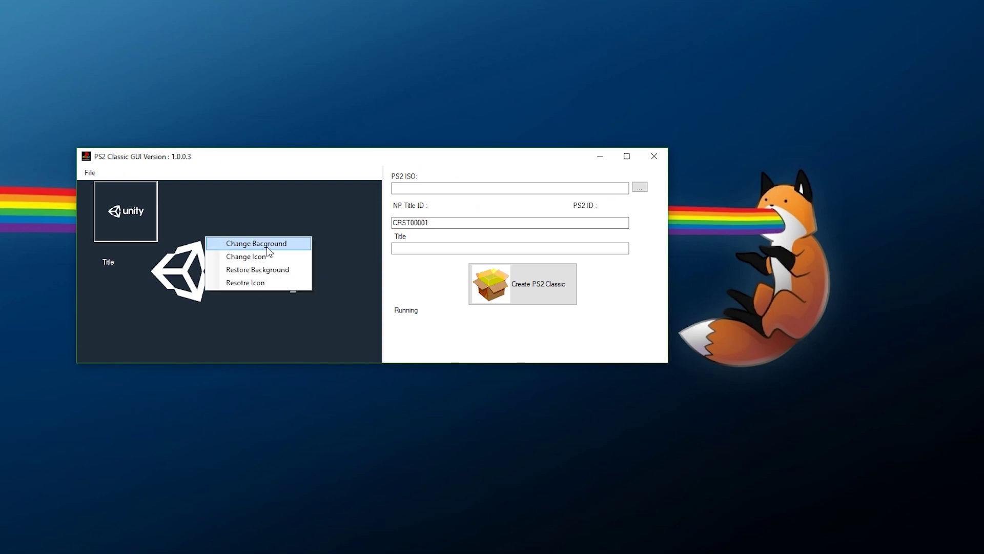
{"action": "left_click", "coordinate": [260, 284]}
{"action": "right_click", "coordinate": [103, 187]}
{"action": "left_click", "coordinate": [422, 190]}
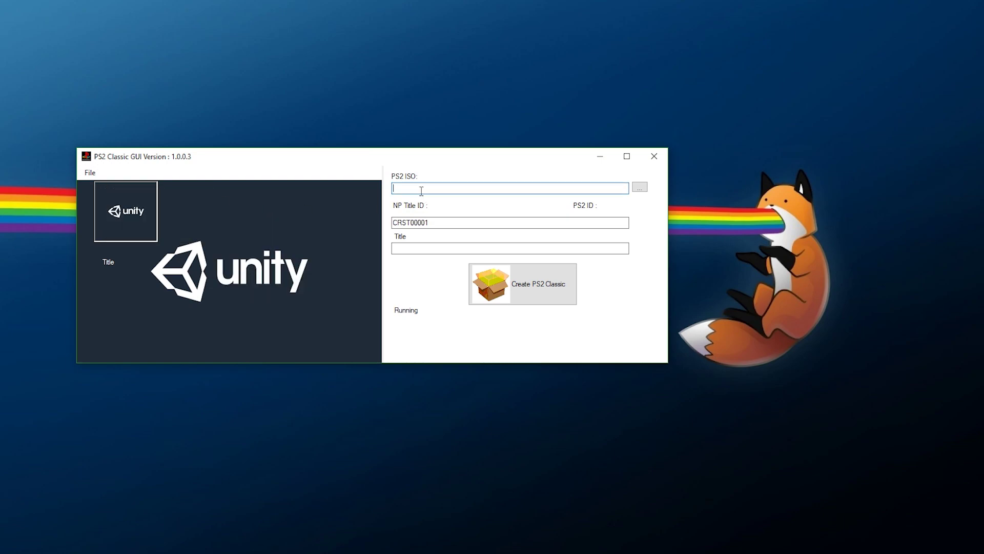
{"action": "left_click", "coordinate": [430, 223]}
{"action": "left_click", "coordinate": [422, 249]}
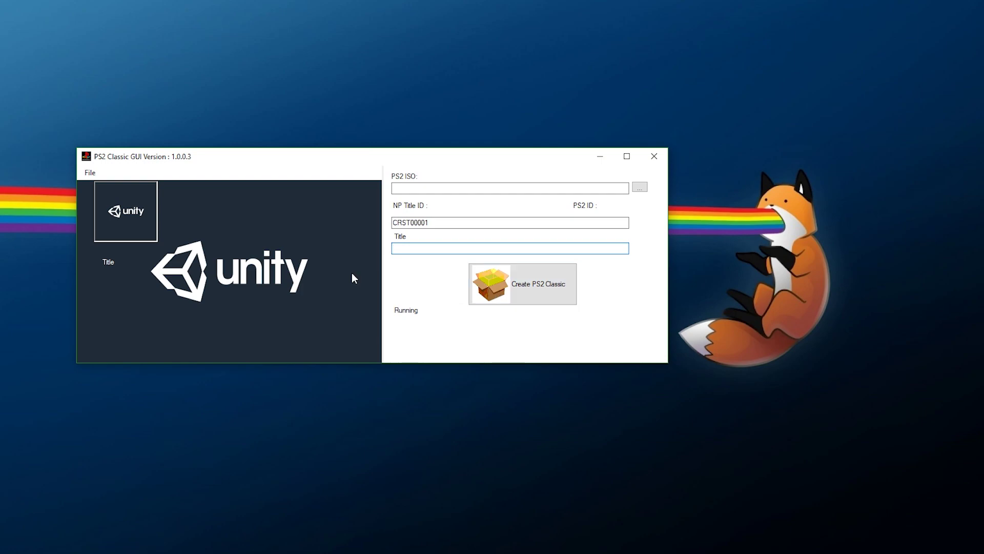
{"action": "left_click", "coordinate": [91, 173]}
{"action": "left_click", "coordinate": [112, 216]}
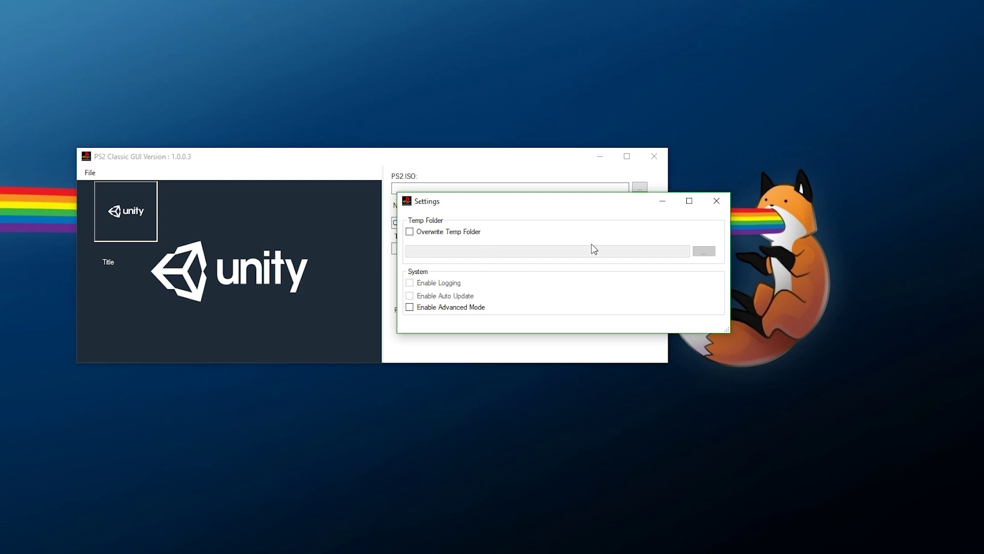
{"action": "left_click", "coordinate": [717, 201]}
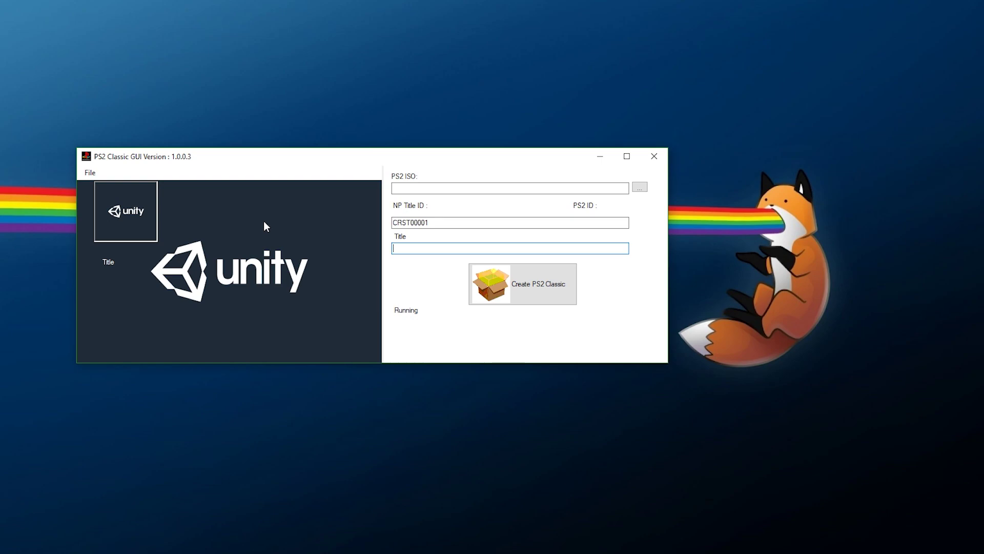
- Load Black.iso from the Black (PS2) folder as the PS2 ISO
{"action": "left_click", "coordinate": [402, 188]}
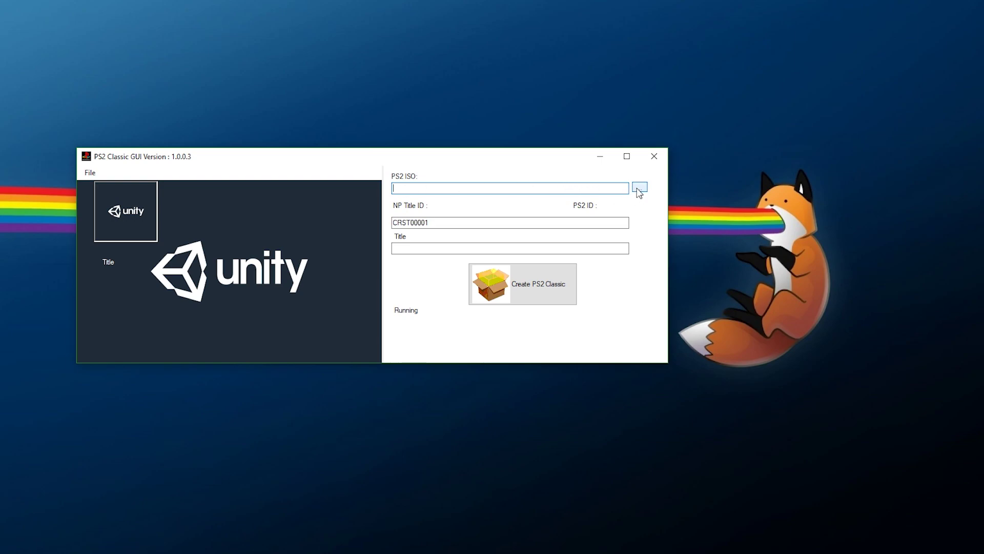
{"action": "left_click", "coordinate": [639, 190]}
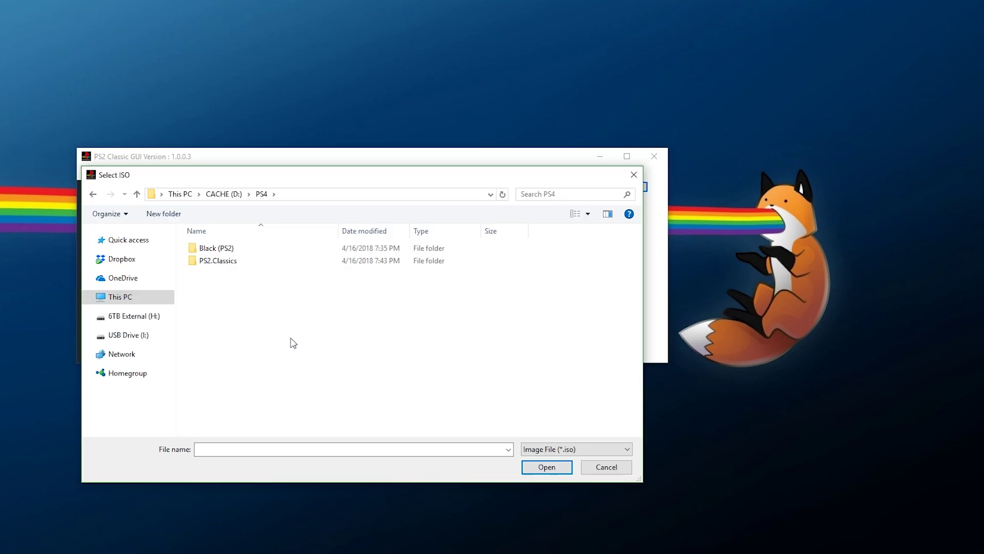
{"action": "double_click", "coordinate": [225, 250]}
{"action": "double_click", "coordinate": [225, 267]}
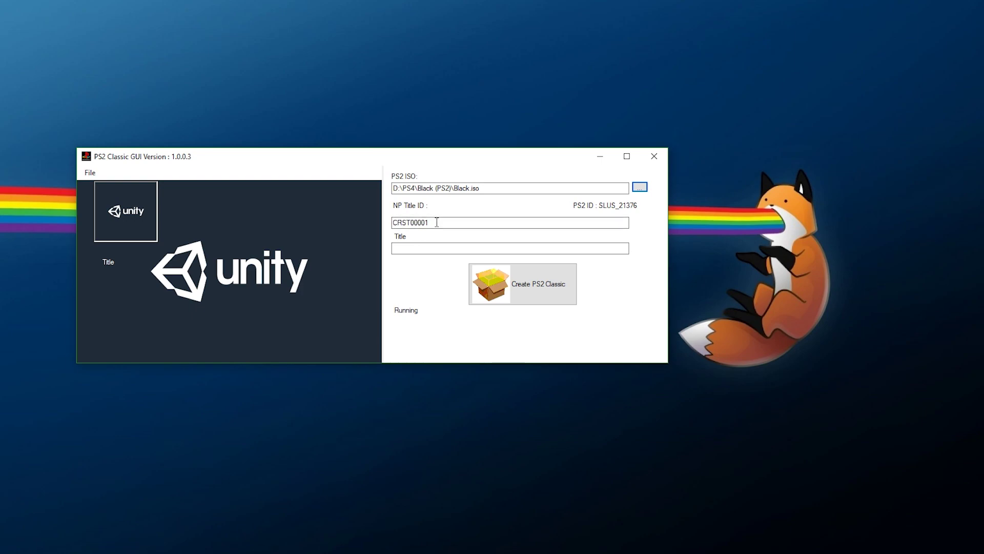
- Set the NP Title ID to SLUS21376 and the title to Black
{"action": "left_click", "coordinate": [395, 223]}
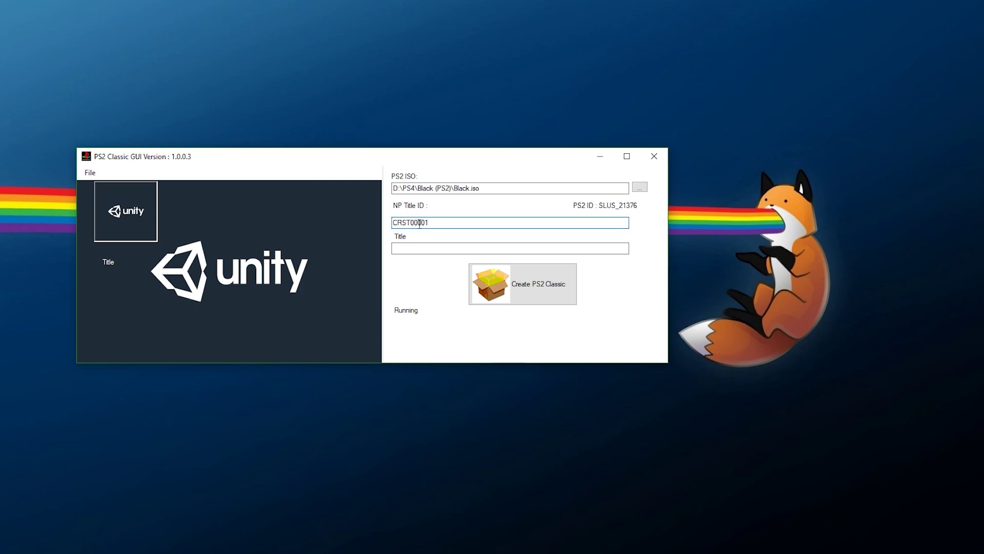
{"action": "left_click", "coordinate": [519, 222]}
{"action": "left_click_drag", "start_coordinate": [434, 224], "coordinate": [374, 223]}
{"action": "type", "text": "SLUS21376"}
{"action": "left_click", "coordinate": [547, 247]}
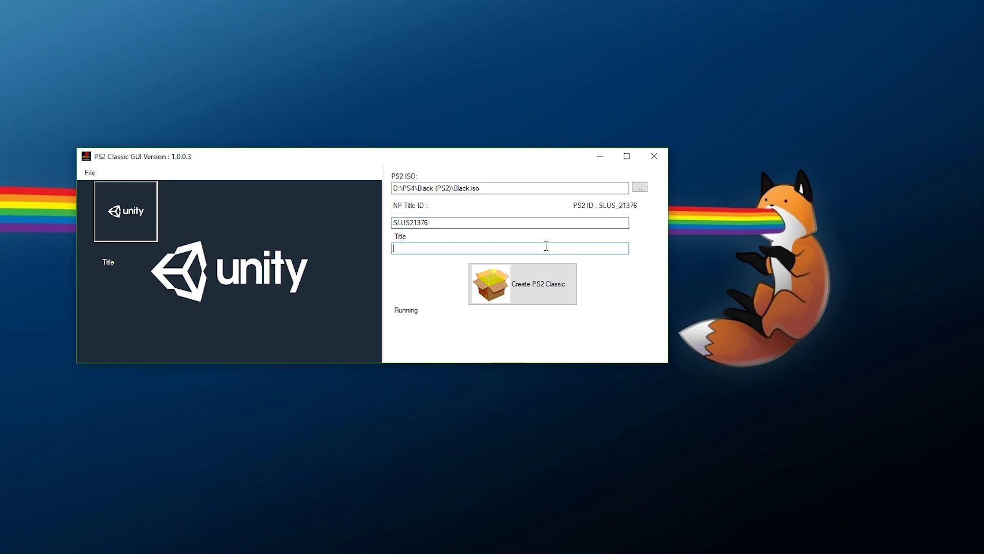
{"action": "type", "text": "Black"}
- Change the package background to the image Nerdix-Juegos.jpg from the Black (PS2) folder
{"action": "right_click", "coordinate": [219, 224]}
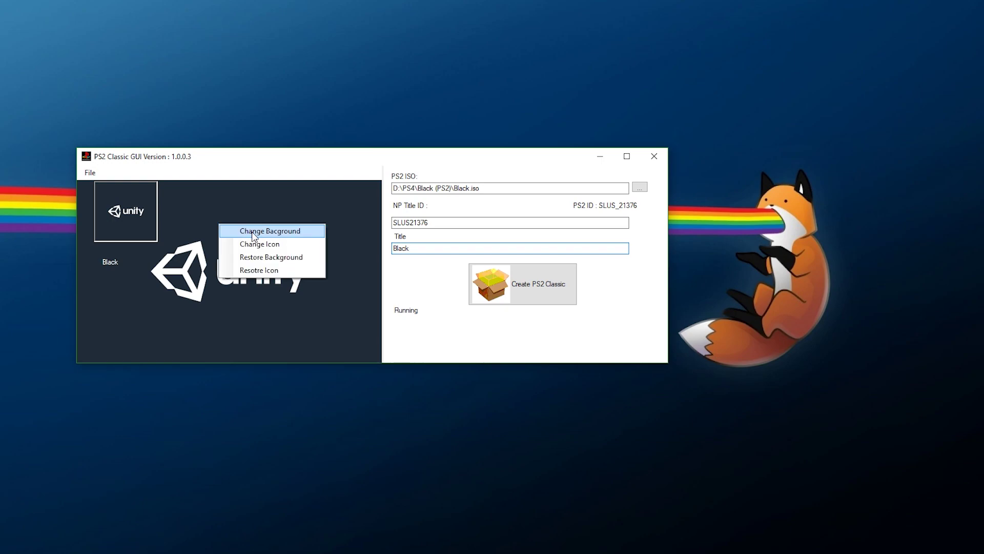
{"action": "left_click", "coordinate": [251, 232]}
{"action": "left_click", "coordinate": [214, 269]}
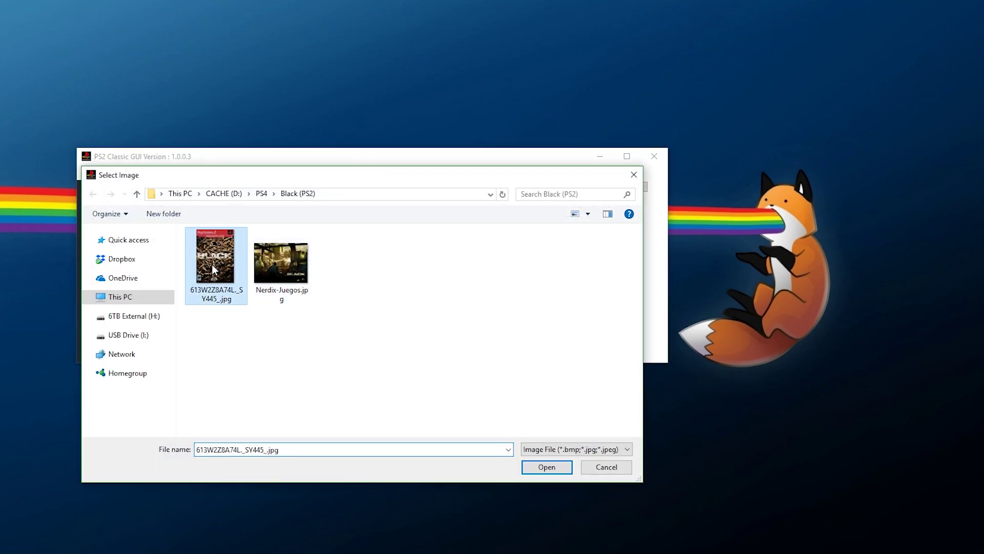
{"action": "left_click", "coordinate": [281, 264]}
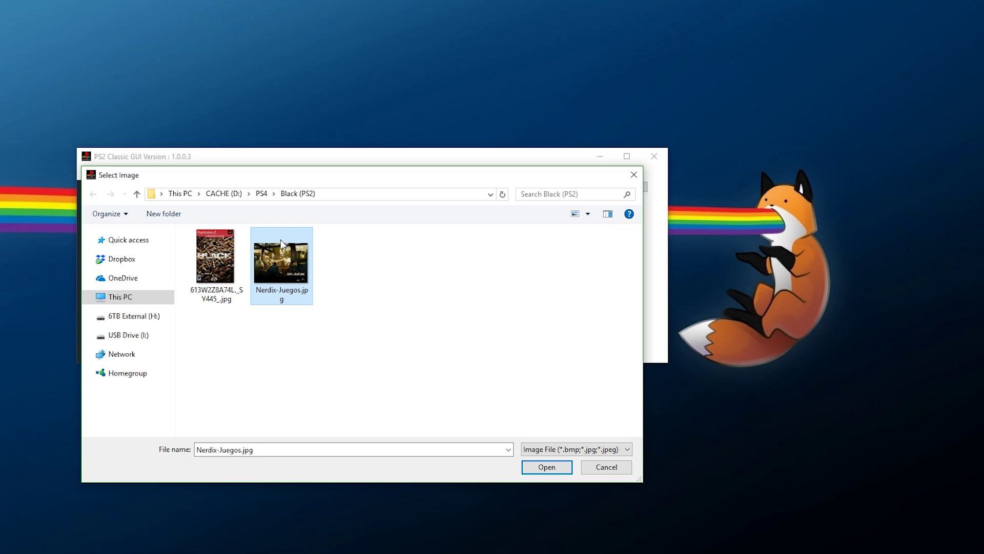
{"action": "double_click", "coordinate": [285, 257]}
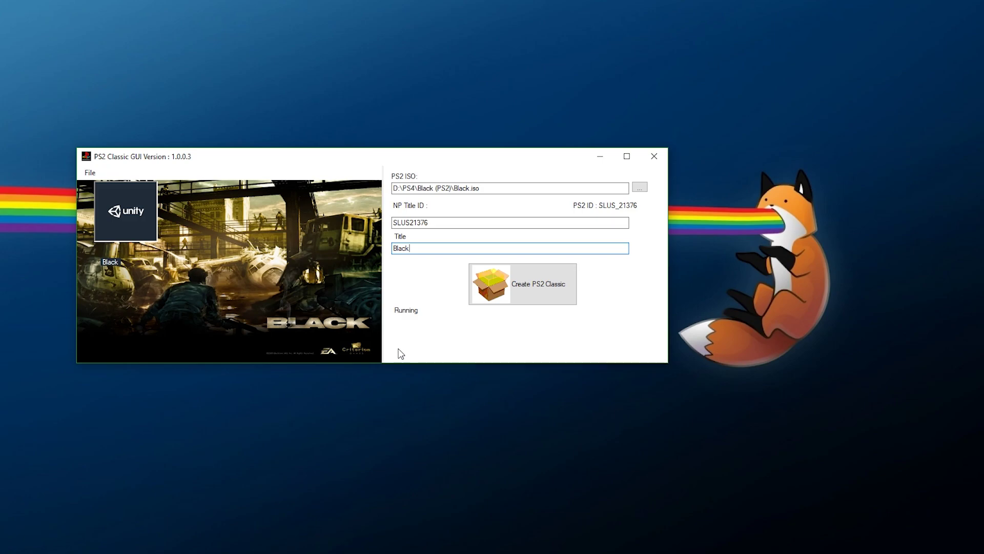
- Change the package icon to the cover image 613W2Z8A74L._SY445_.jpg
{"action": "right_click", "coordinate": [208, 246]}
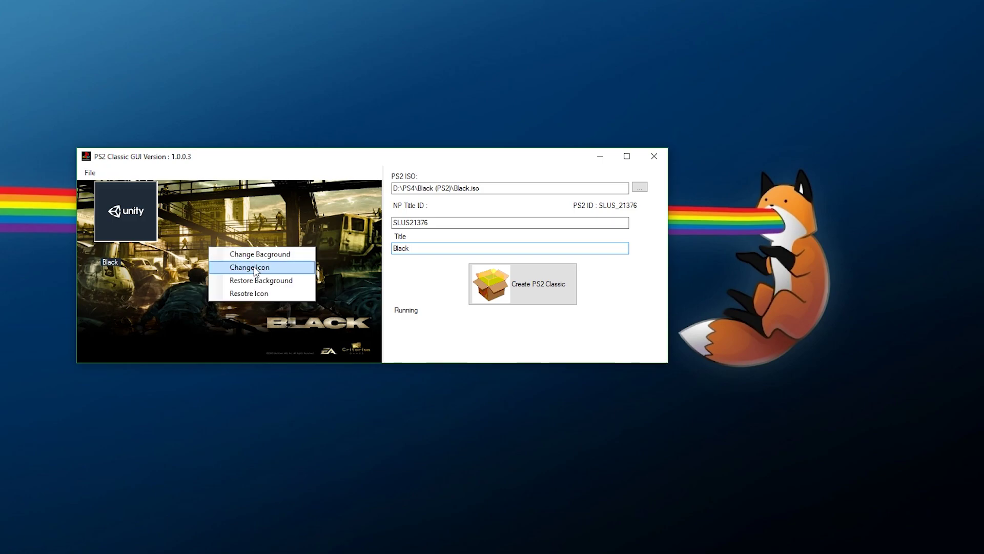
{"action": "left_click", "coordinate": [241, 268]}
{"action": "double_click", "coordinate": [215, 272]}
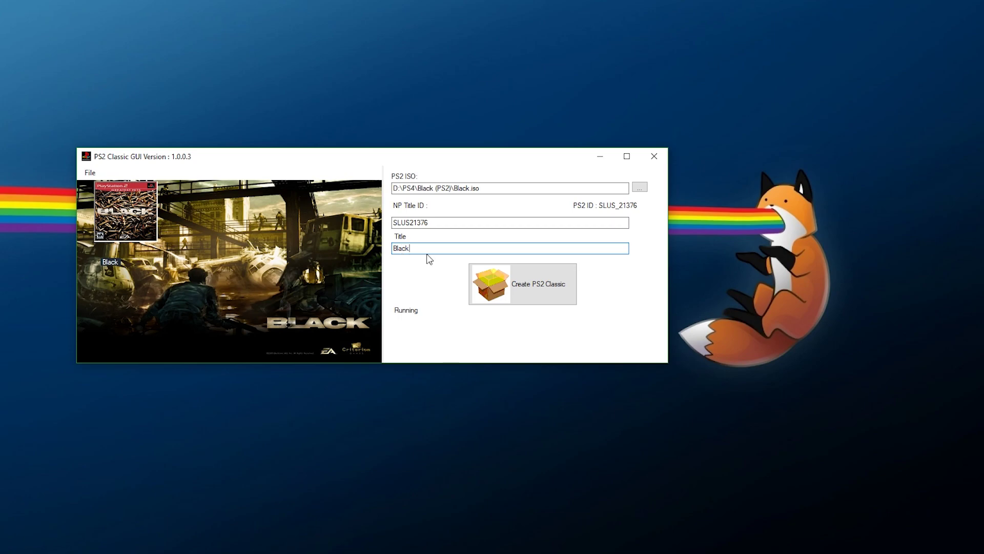
- Create the PS2 Classic package with D:\PS4\Black (PS2) as the output folder
{"action": "left_click", "coordinate": [538, 305]}
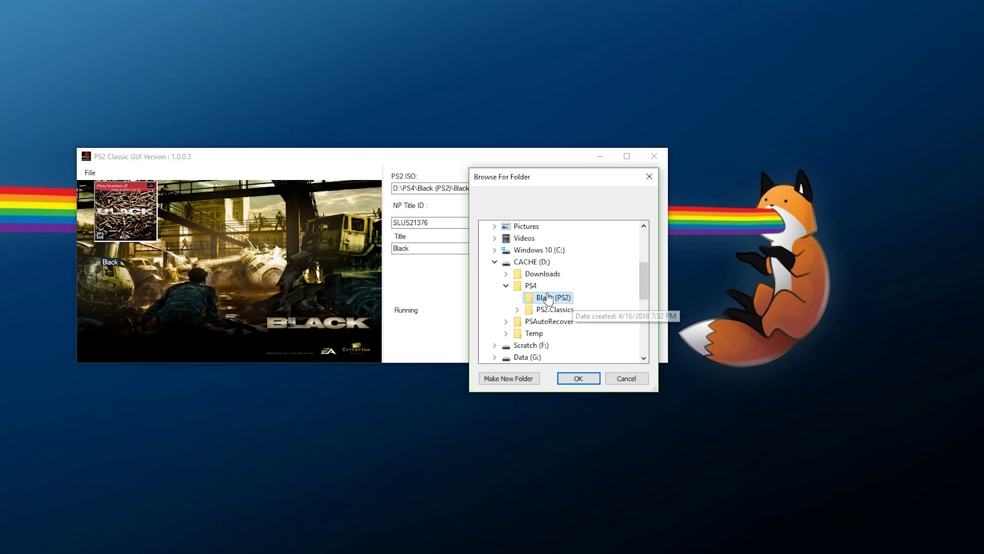
{"action": "left_click", "coordinate": [586, 379]}
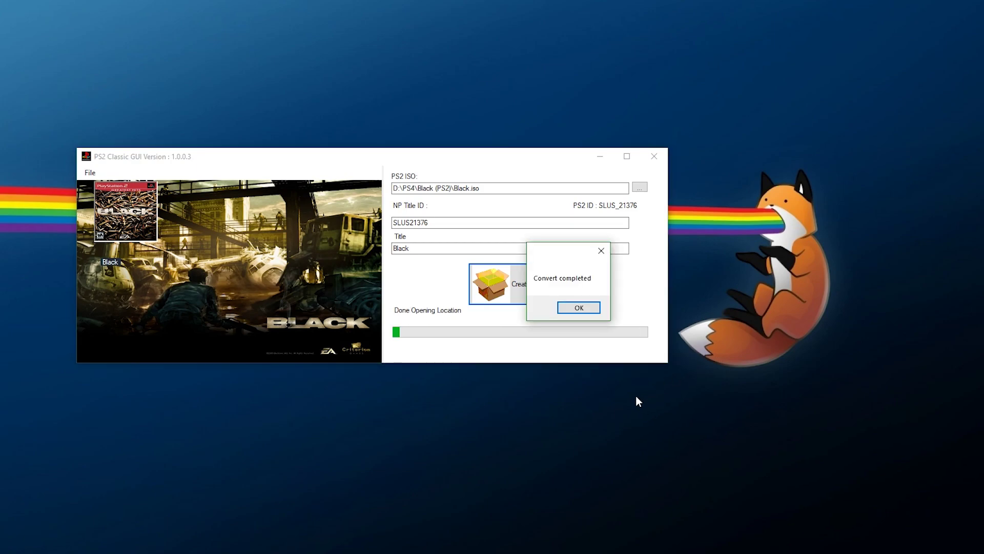
- Dismiss the conversion message and compare the file sizes of the generated PKG and Black.iso
{"action": "left_click", "coordinate": [579, 308]}
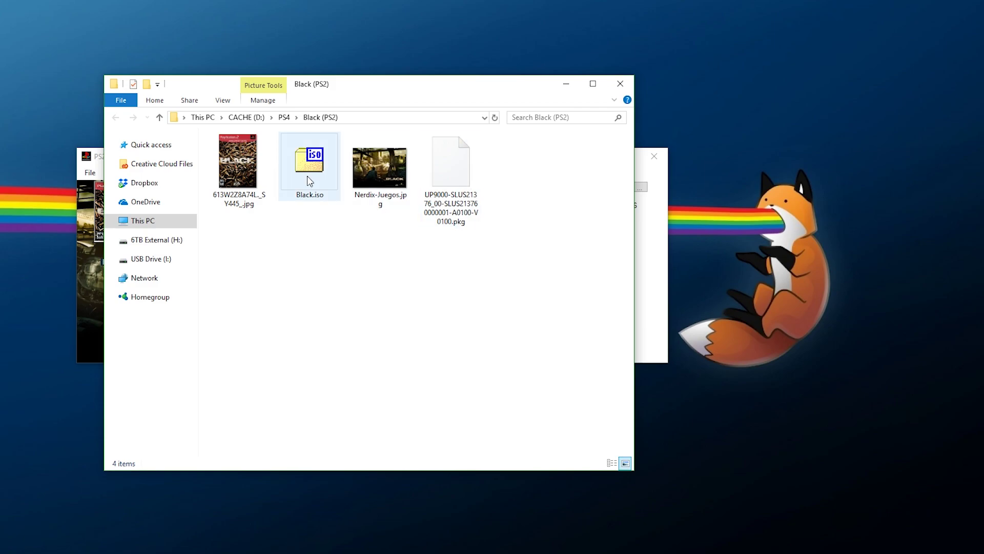
{"action": "left_click", "coordinate": [447, 176]}
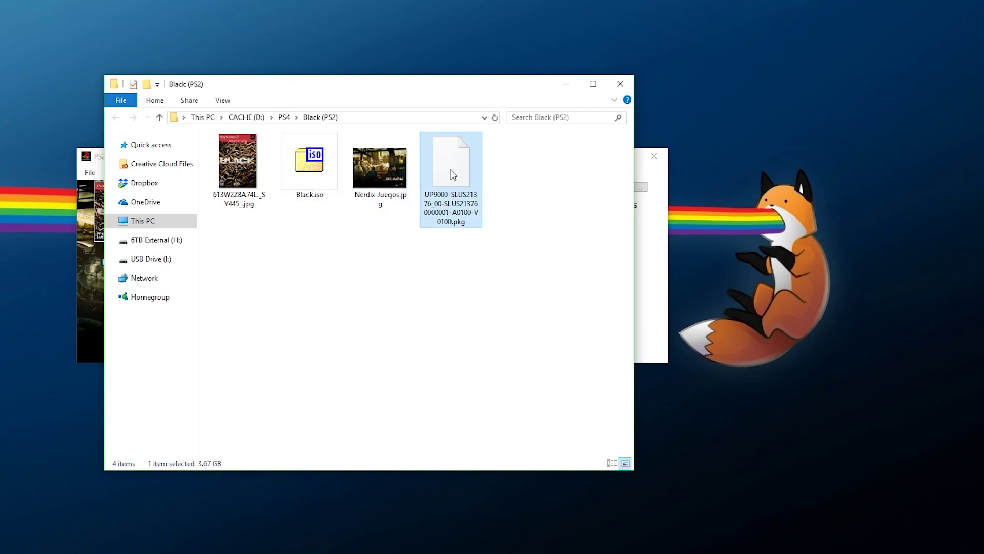
{"action": "left_click", "coordinate": [309, 170]}
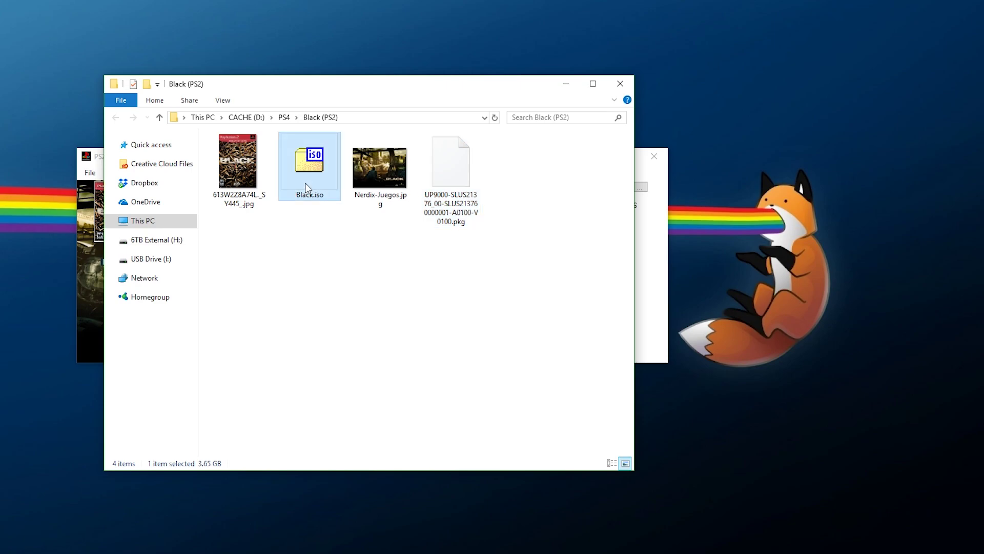
{"action": "left_click", "coordinate": [470, 185]}
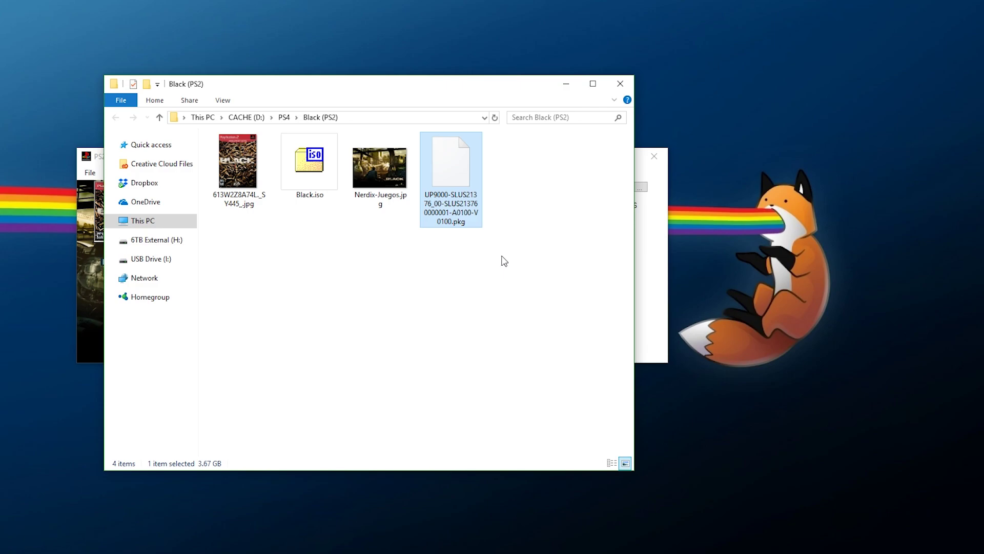
- Copy the UP9000-SLUS21376_00 PKG file from the Black (PS2) folder to the root of USB Drive (I:)
{"action": "right_click", "coordinate": [452, 174]}
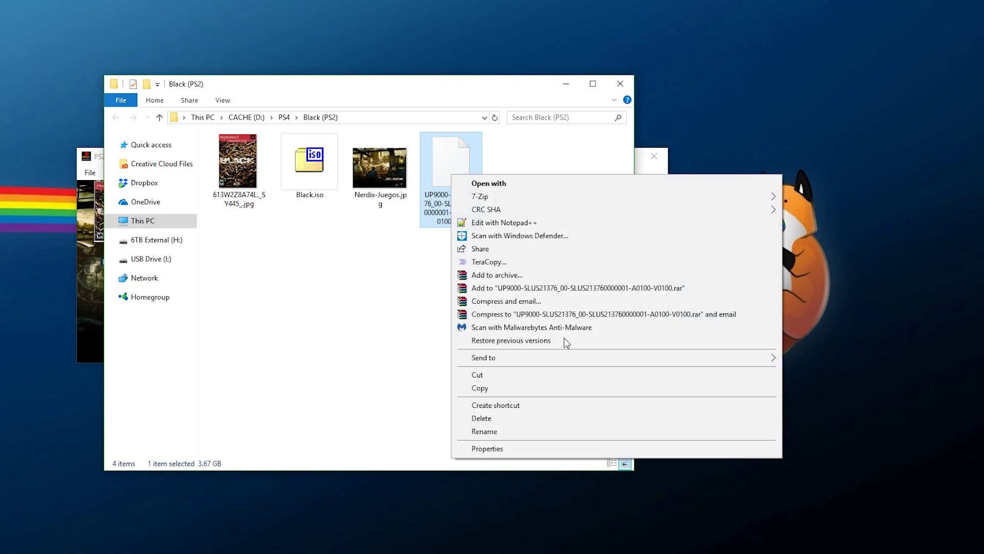
{"action": "left_click", "coordinate": [519, 389]}
{"action": "left_click", "coordinate": [149, 259]}
{"action": "right_click", "coordinate": [265, 211]}
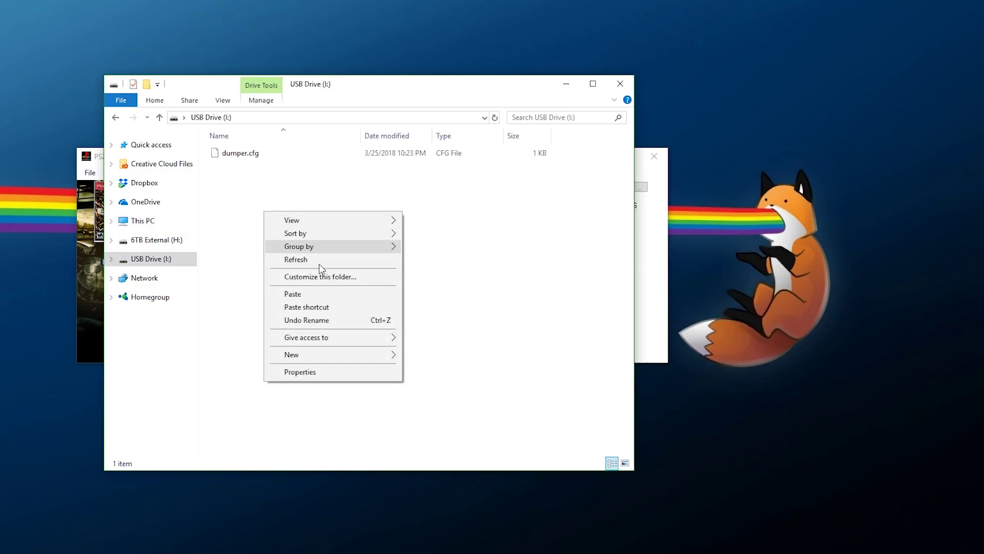
{"action": "left_click", "coordinate": [322, 291]}
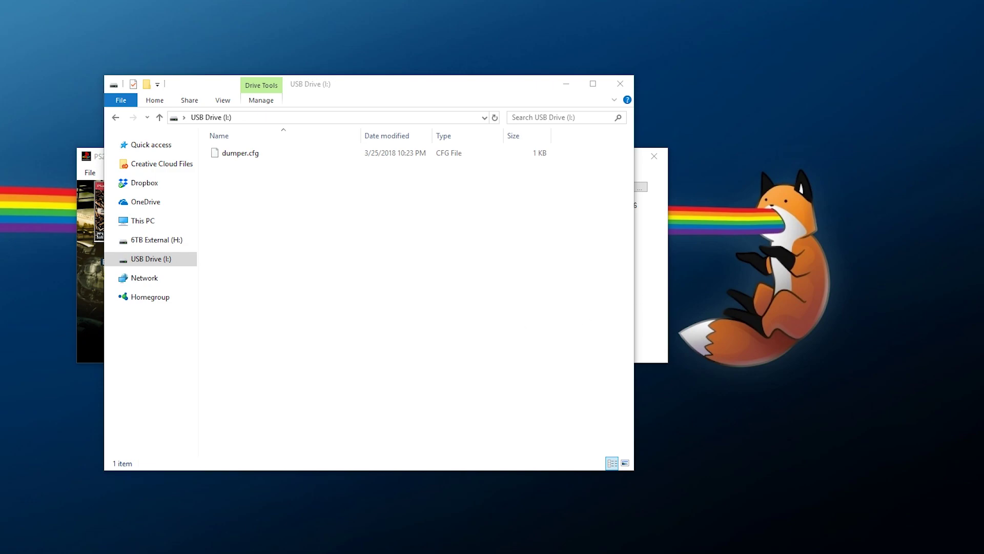
- Eject USB Drive (I:) from This PC and close the file window
{"action": "key", "text": "alt+Up"}
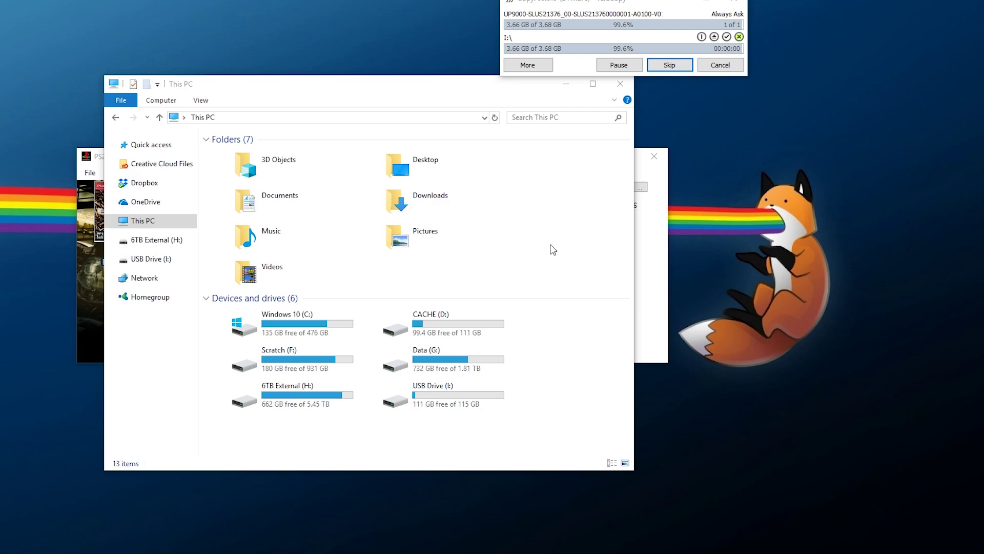
{"action": "left_click", "coordinate": [416, 395]}
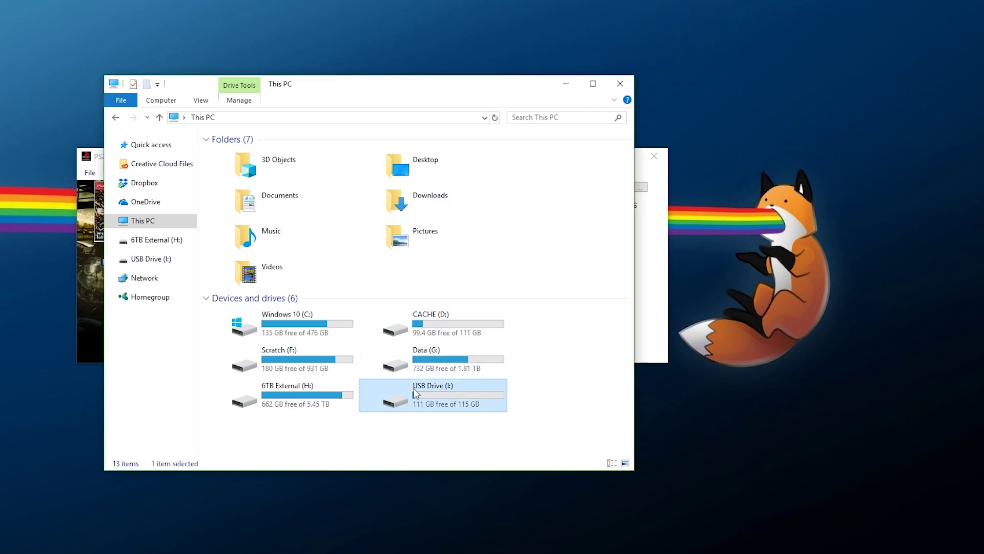
{"action": "right_click", "coordinate": [416, 395]}
{"action": "left_click", "coordinate": [444, 288]}
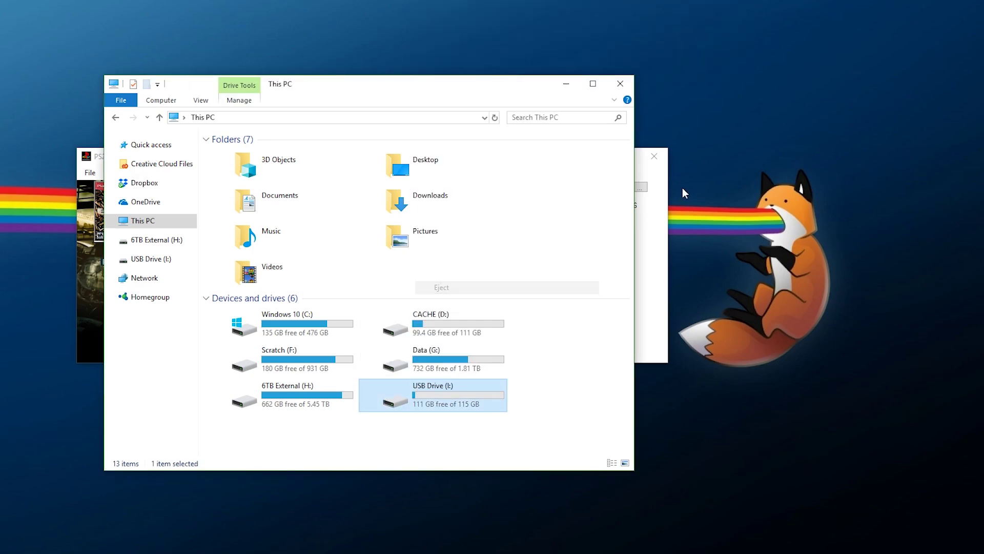
{"action": "left_click", "coordinate": [620, 83]}
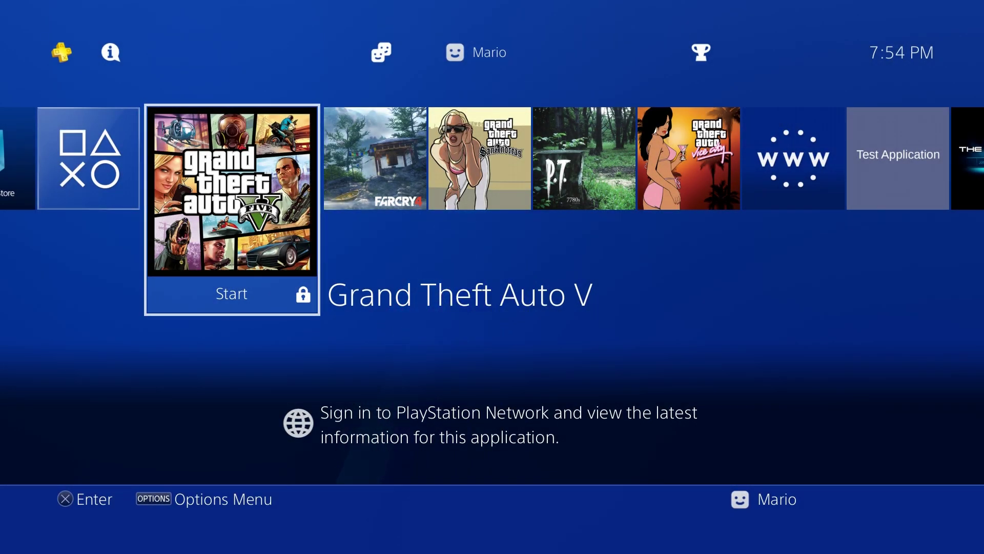
- On the PS4, open the PS4 Playground page through the User's Guide in Settings and run the HEN exploit
{"action": "key", "text": "Up"}
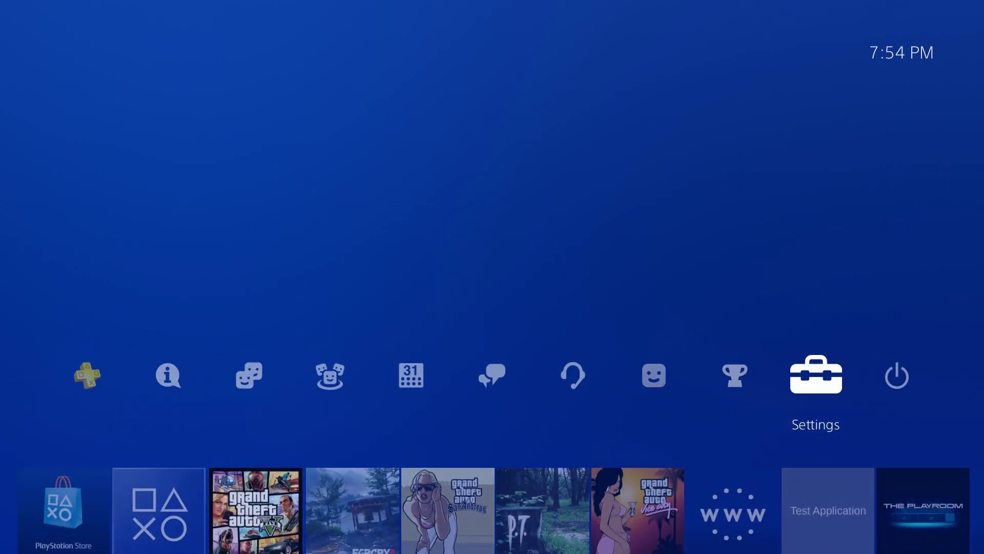
{"action": "key", "text": "Return"}
{"action": "key", "text": "Up"}
{"action": "key", "text": "Up"}
{"action": "key", "text": "Up"}
{"action": "key", "text": "Return"}
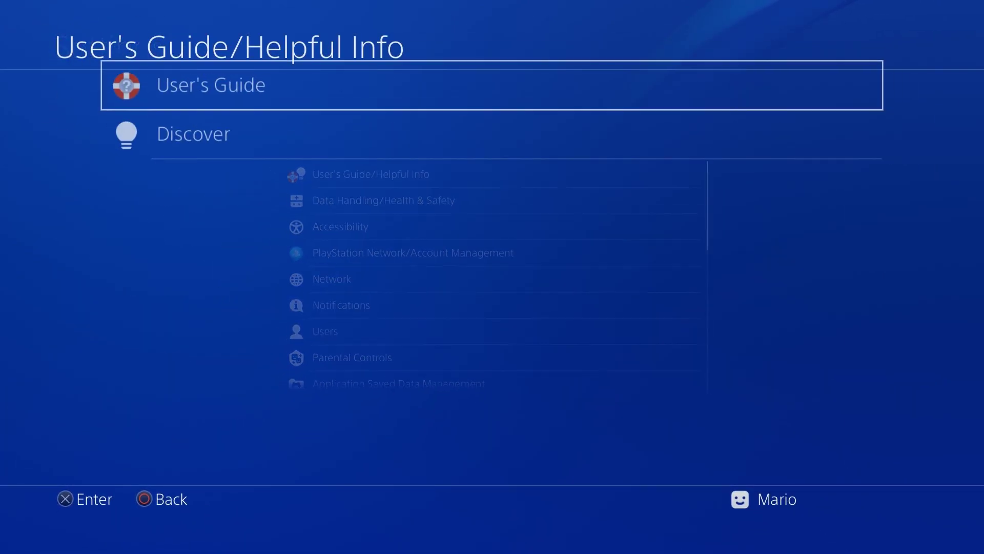
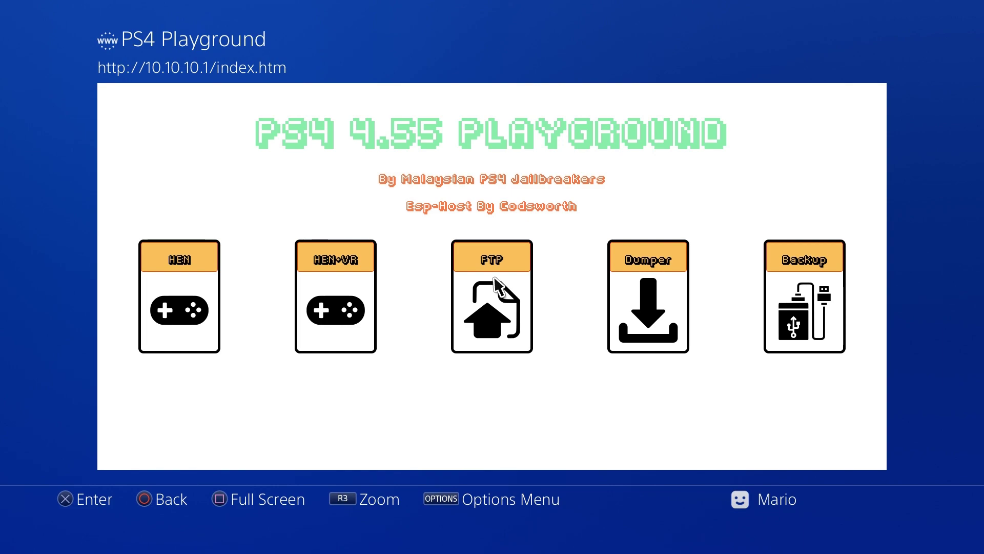
{"action": "left_click", "coordinate": [187, 315]}
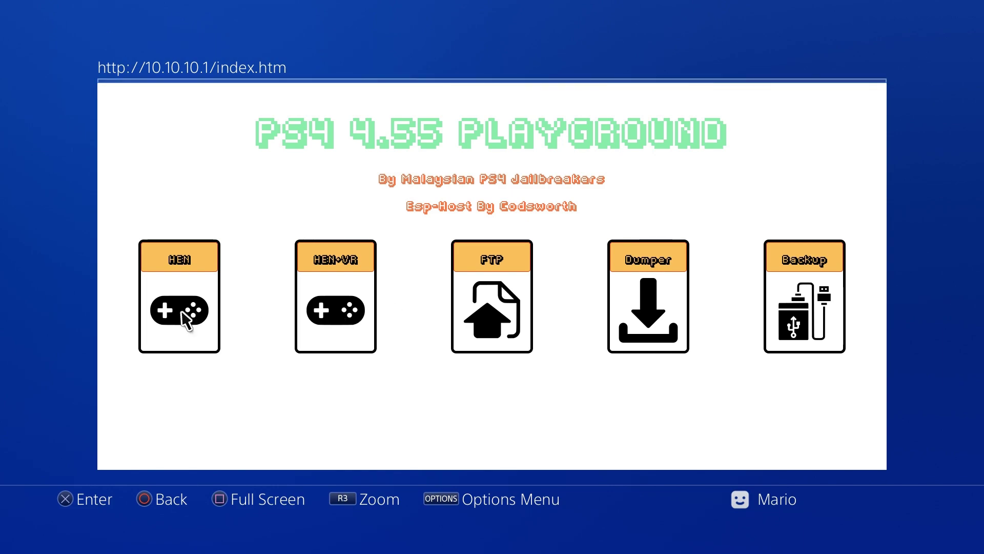
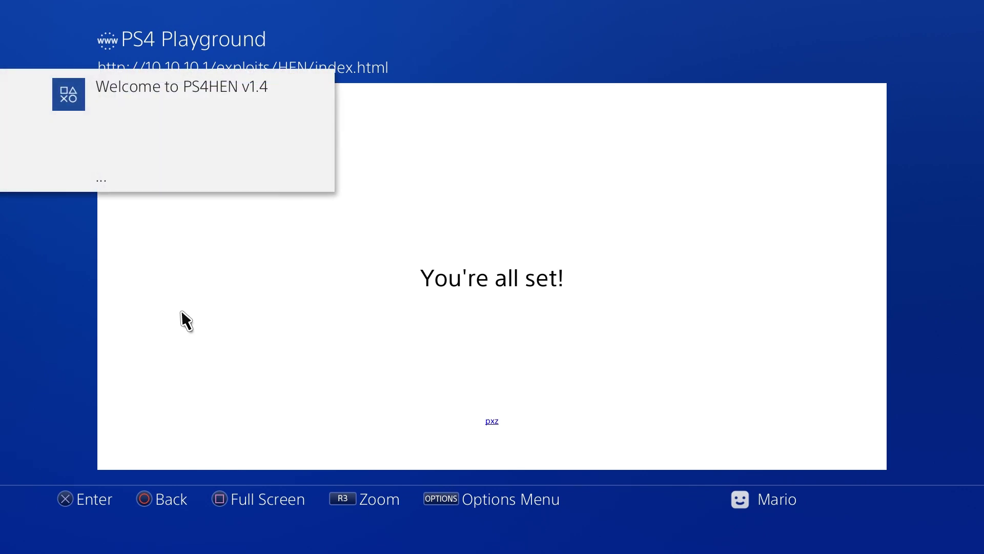
- Return to the PS4 home screen and open Debug Settings at the end of the Settings list
{"action": "key", "text": "super"}
{"action": "key", "text": "Up"}
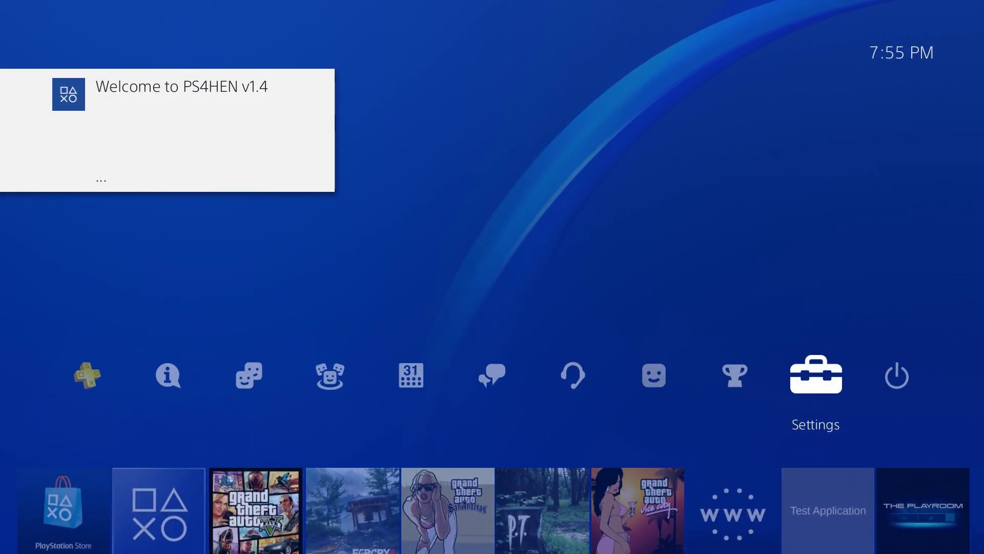
{"action": "key", "text": "Return"}
{"action": "key", "text": "Down"}
{"action": "key", "text": "Down"}
{"action": "key", "text": "Down"}
{"action": "key", "text": "Down"}
{"action": "key", "text": "Down"}
{"action": "key", "text": "Down"}
{"action": "key", "text": "Down"}
{"action": "key", "text": "Down"}
{"action": "key", "text": "Down"}
{"action": "key", "text": "Down"}
{"action": "key", "text": "Down"}
{"action": "key", "text": "Down"}
{"action": "key", "text": "Down"}
{"action": "key", "text": "Down"}
{"action": "key", "text": "Down"}
{"action": "key", "text": "Down"}
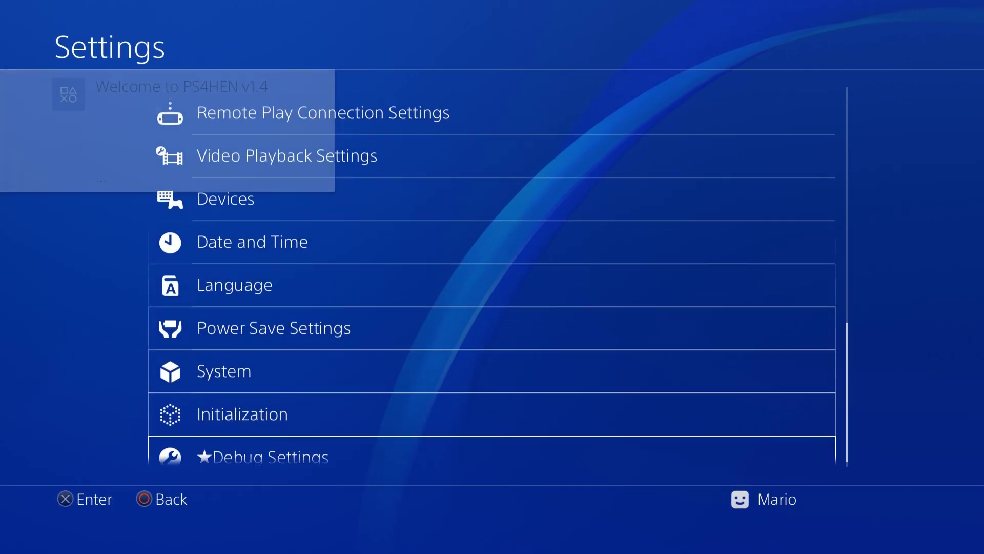
{"action": "key", "text": "Down"}
{"action": "key", "text": "Return"}
- Install the Black PKG from the USB drive with the Package Installer in the Game debug settings
{"action": "key", "text": "Return"}
{"action": "key", "text": "Down"}
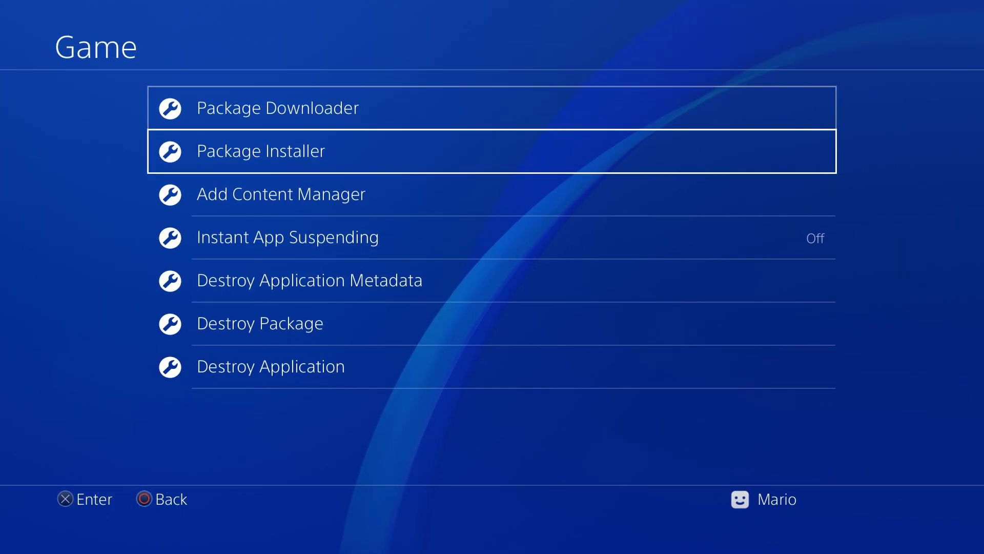
{"action": "key", "text": "Return"}
{"action": "key", "text": "Return"}
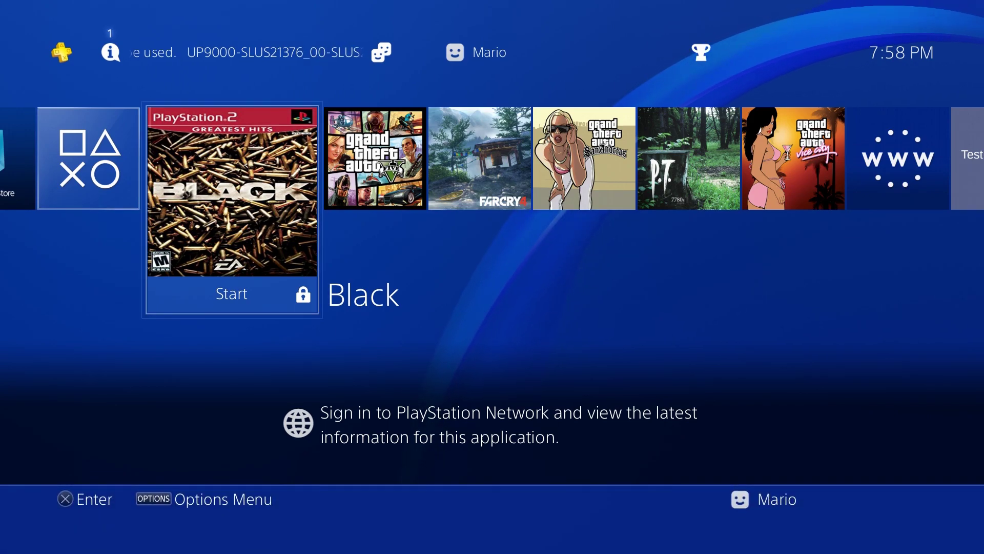
{"action": "key", "text": "Right"}
{"action": "key", "text": "Left"}
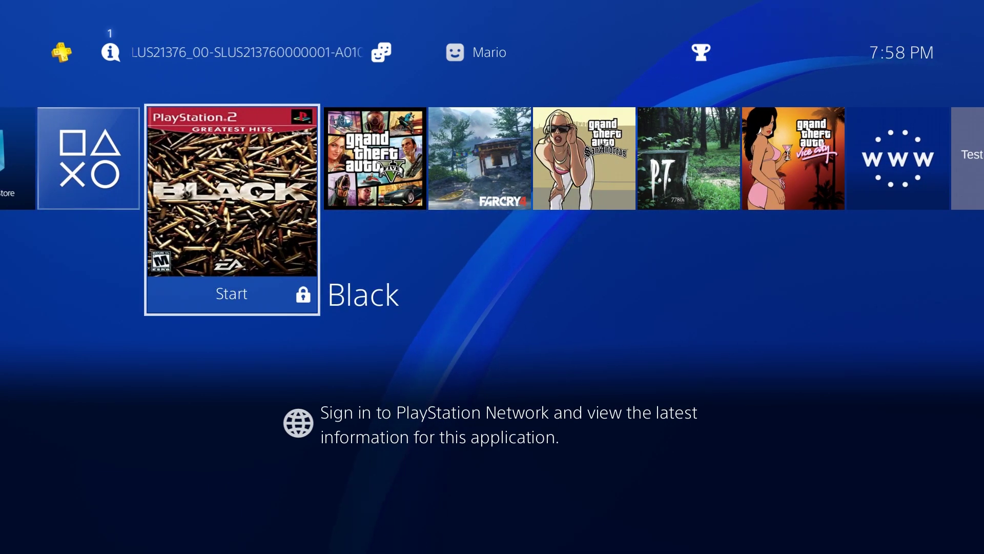